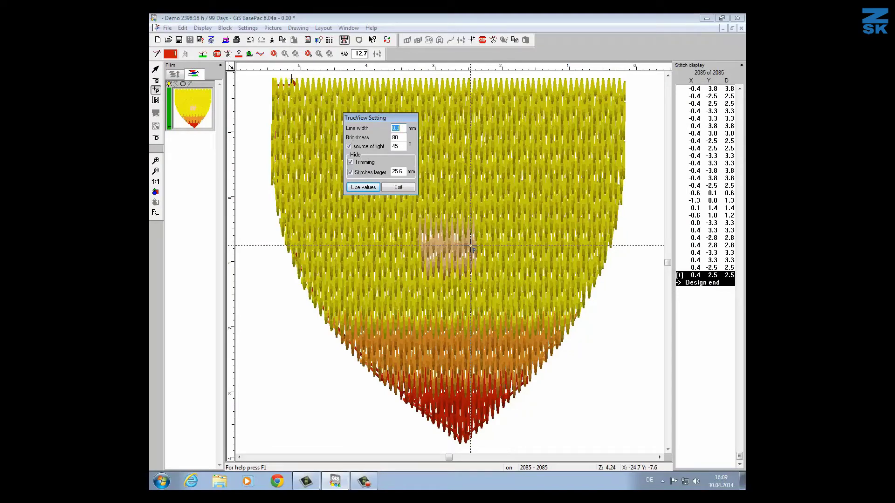
- Close the TrueView settings and open the design's sequin size and shape settings
left_click(405, 187)
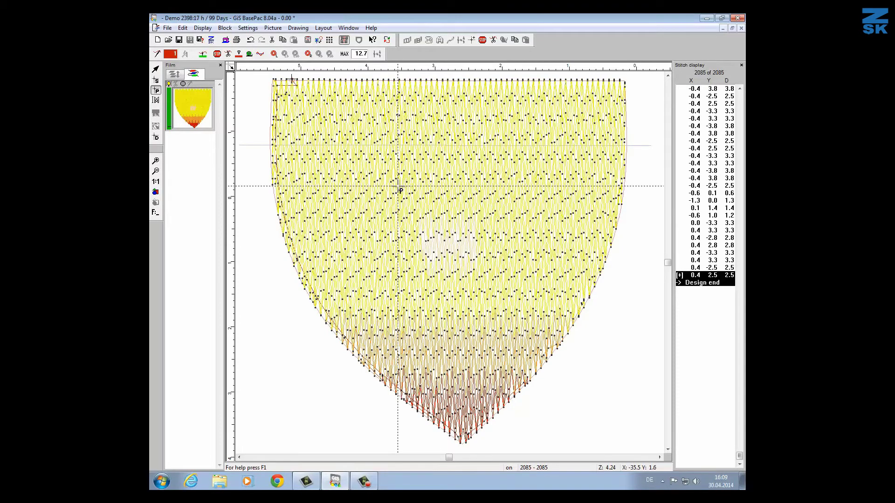
left_click(157, 92)
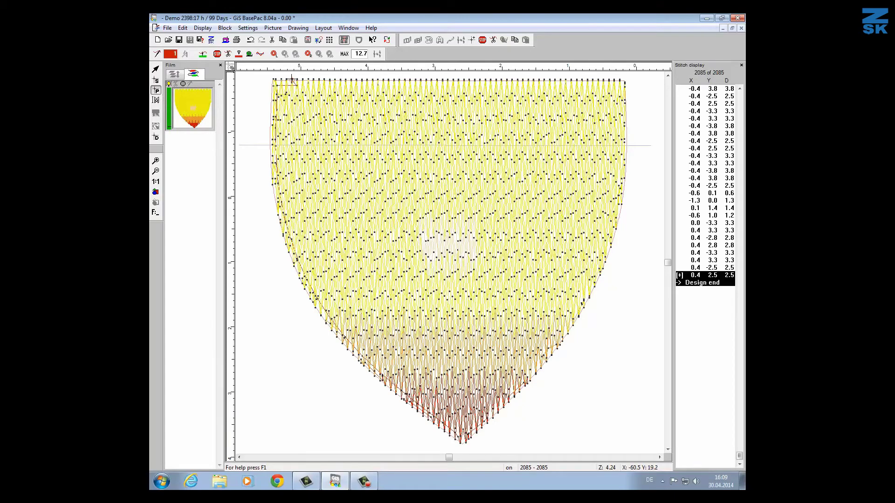
left_click(248, 29)
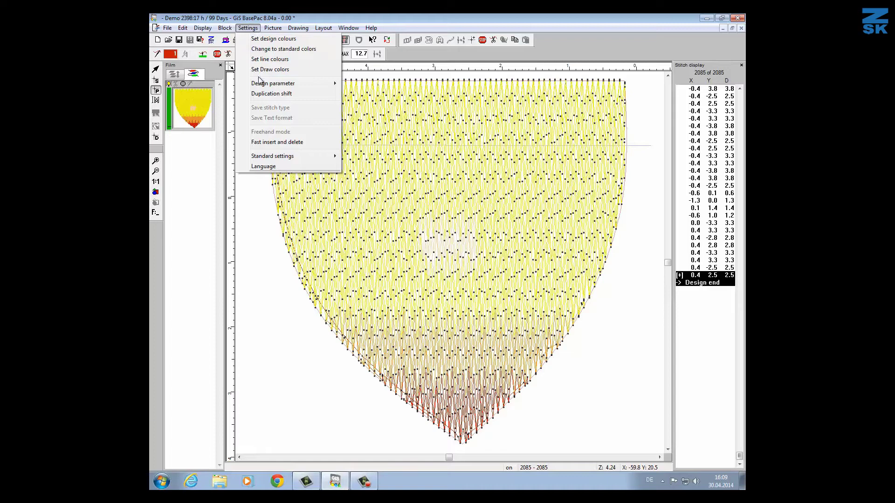
mouse_move(261, 84)
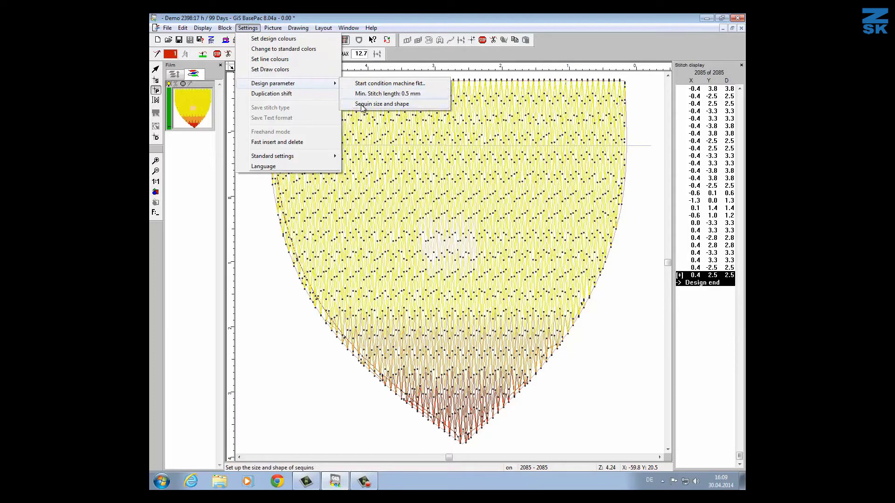
left_click(362, 104)
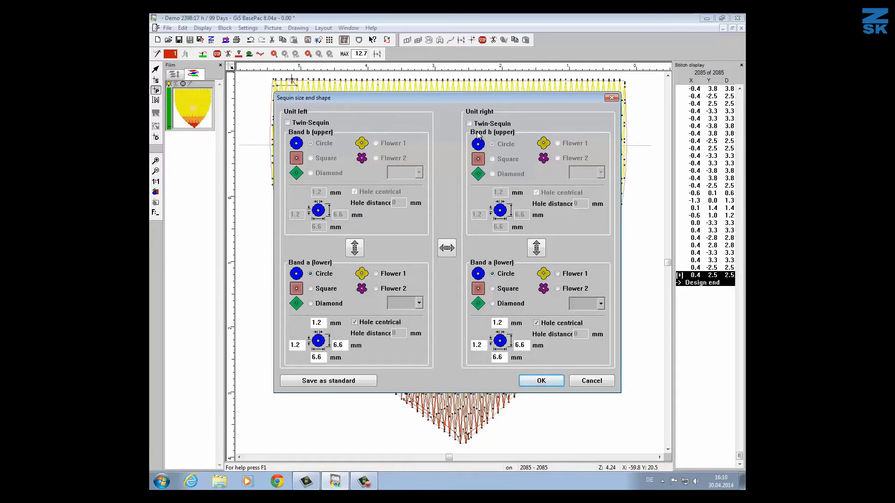
- Enable Twin-Sequin for the right unit and colour its upper band b sequins red
left_click(470, 124)
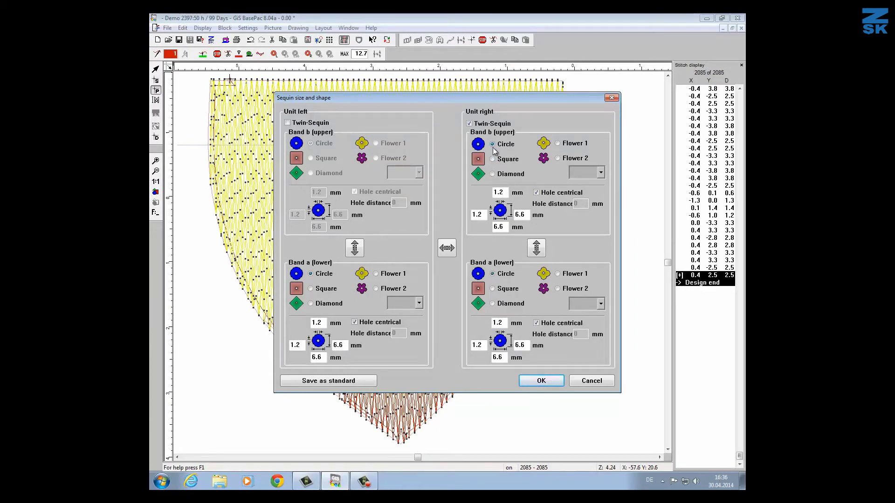
left_click(586, 174)
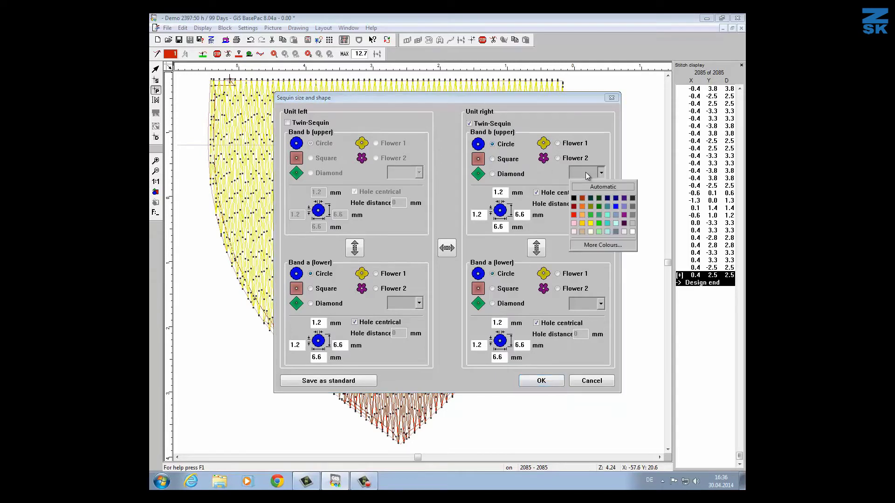
left_click(575, 216)
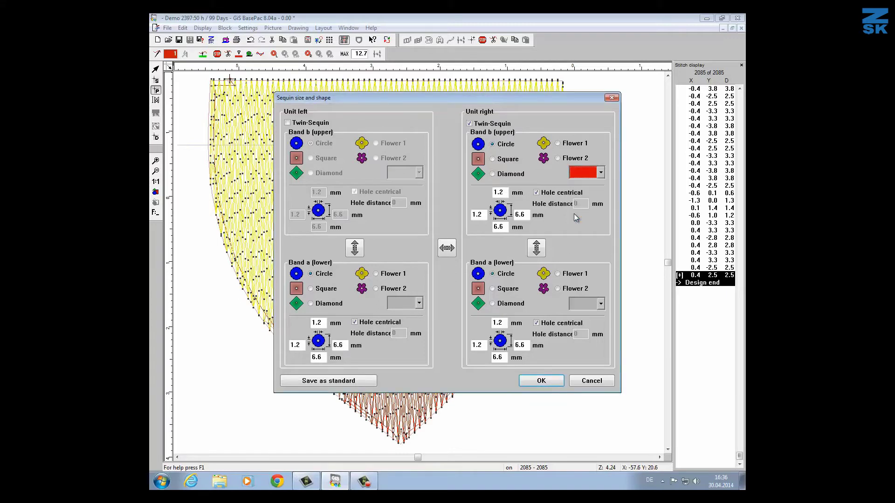
- Set the right unit's band b sequin to 9 mm high and 5 mm wide, with a non-central hole at distance 2 mm
double_click(526, 216)
type("9")
double_click(506, 227)
type("5")
left_click(537, 193)
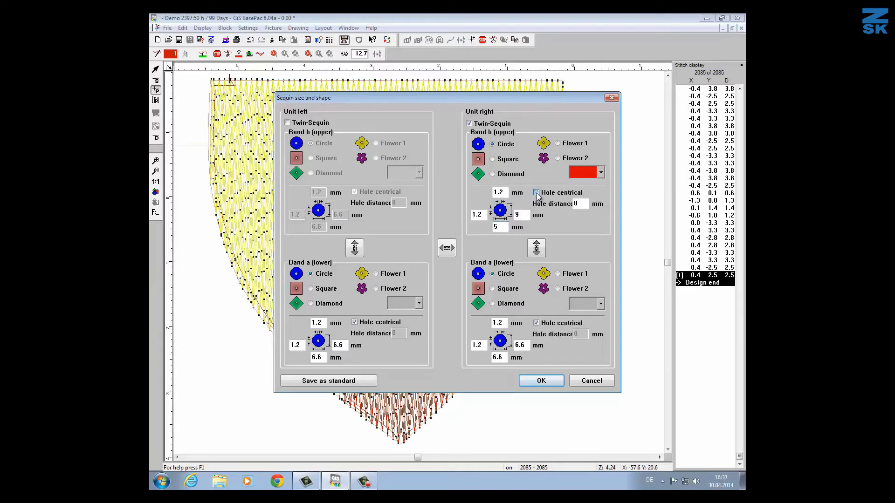
double_click(577, 203)
type("2")
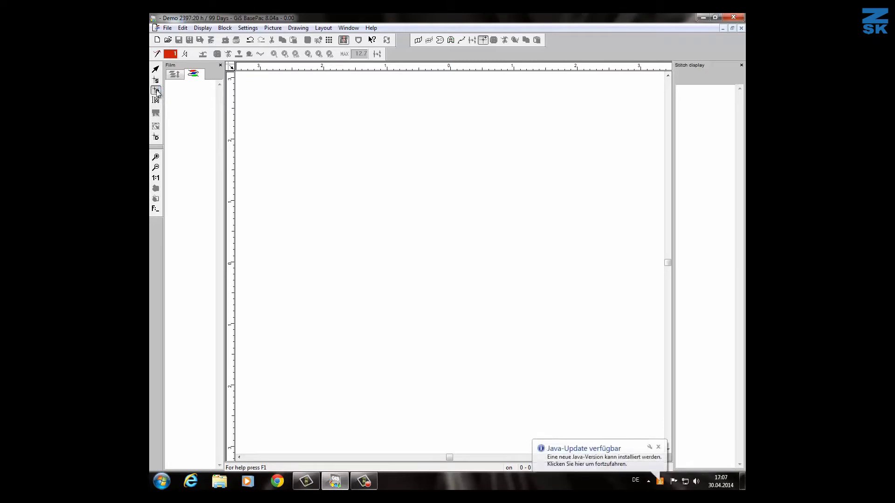
- Set the design's start point, turn on right-unit band a sequin mode, and place five short stitches in a shallow arc
left_click(297, 166)
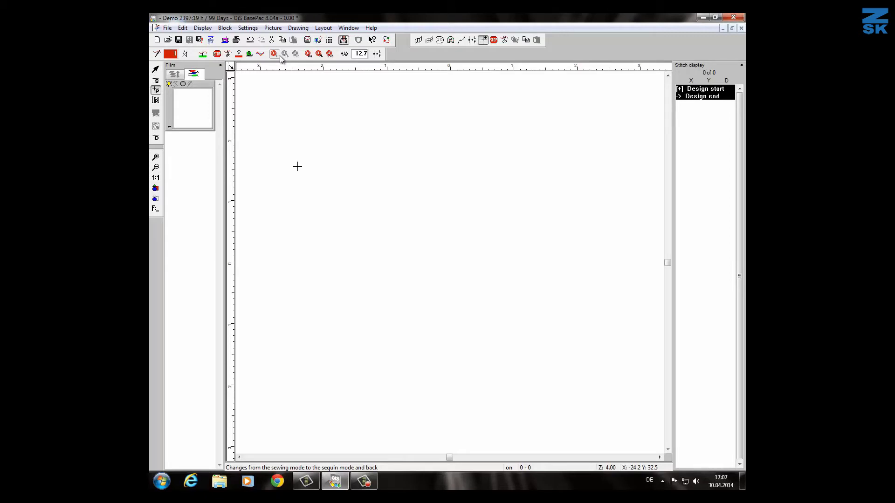
left_click(308, 54)
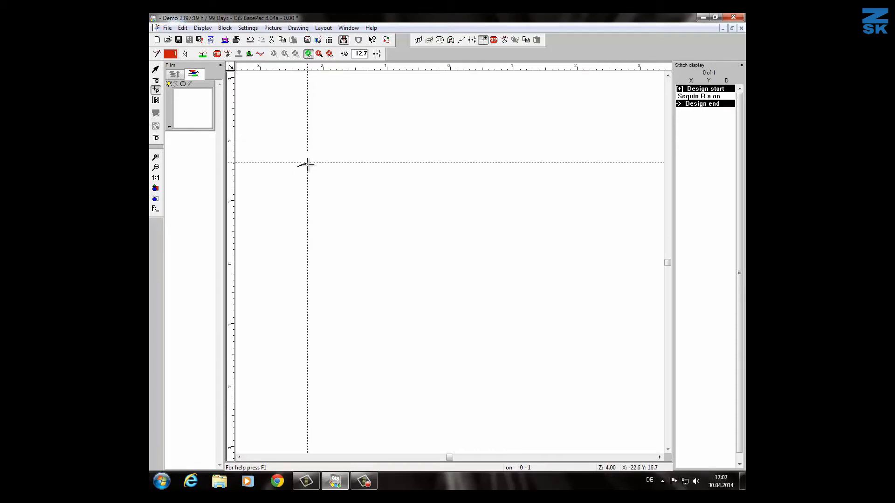
left_click(312, 165)
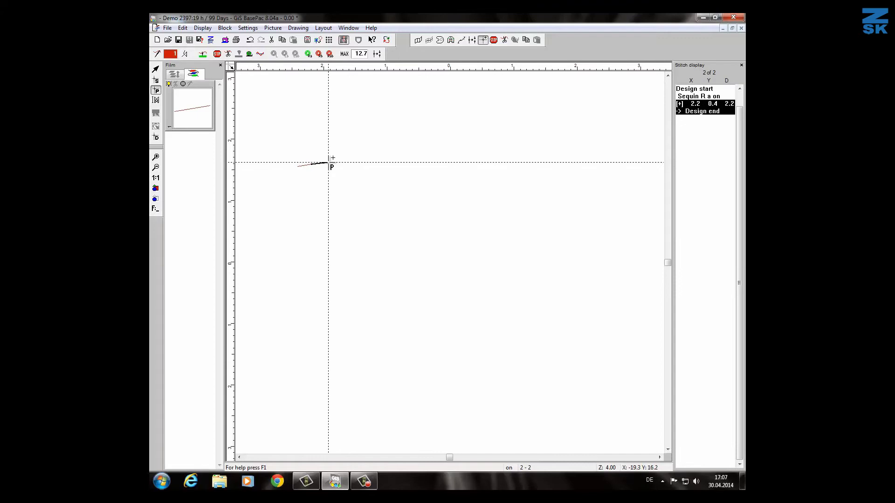
left_click(328, 162)
left_click(346, 165)
left_click(357, 168)
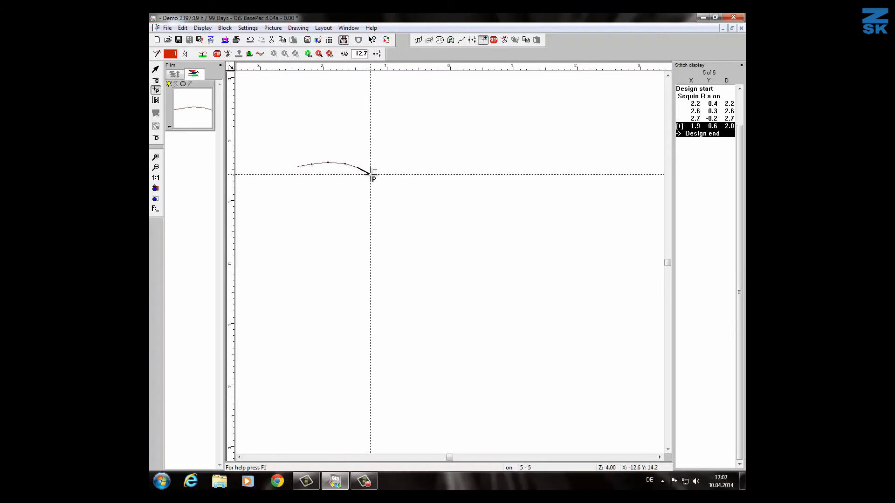
left_click(370, 174)
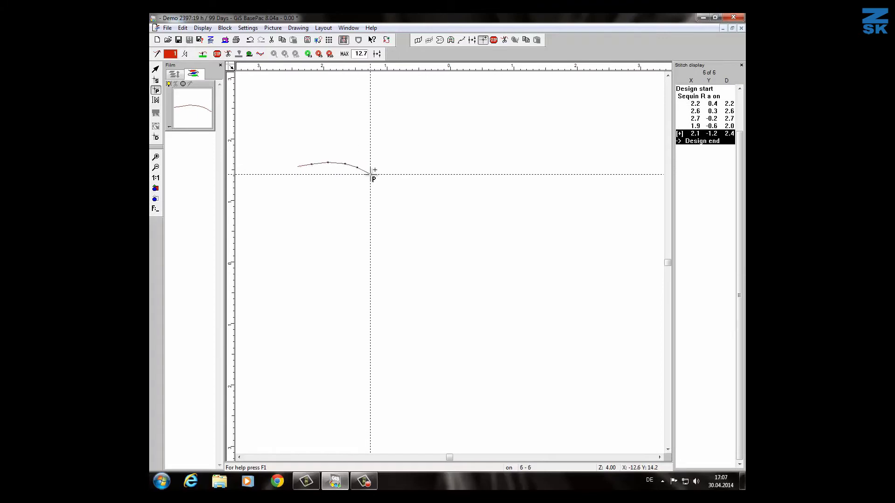
- Place a sequin about 6.3 mm below the arc's end, compare bands a and b, keep band b, and stitch back up
left_click(371, 213)
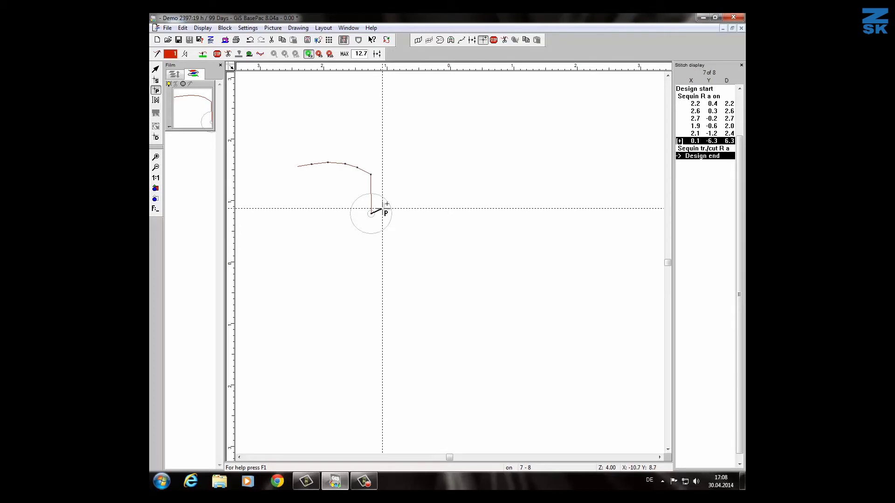
key("b")
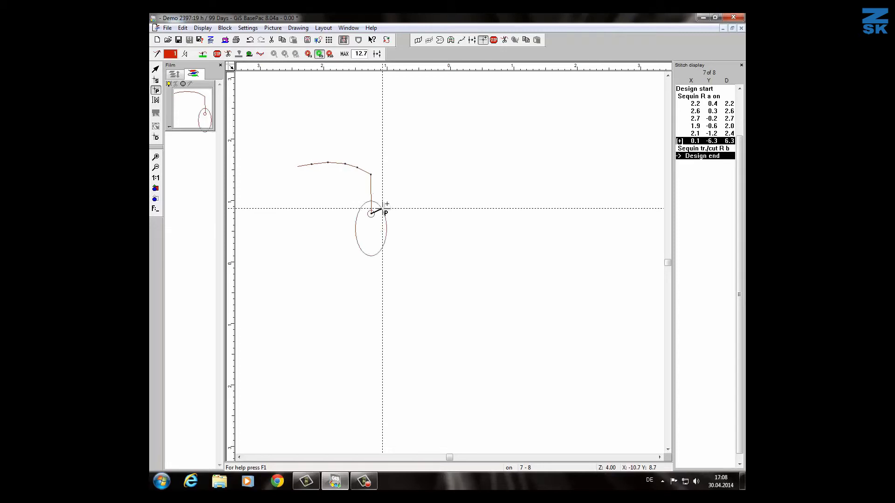
key("a")
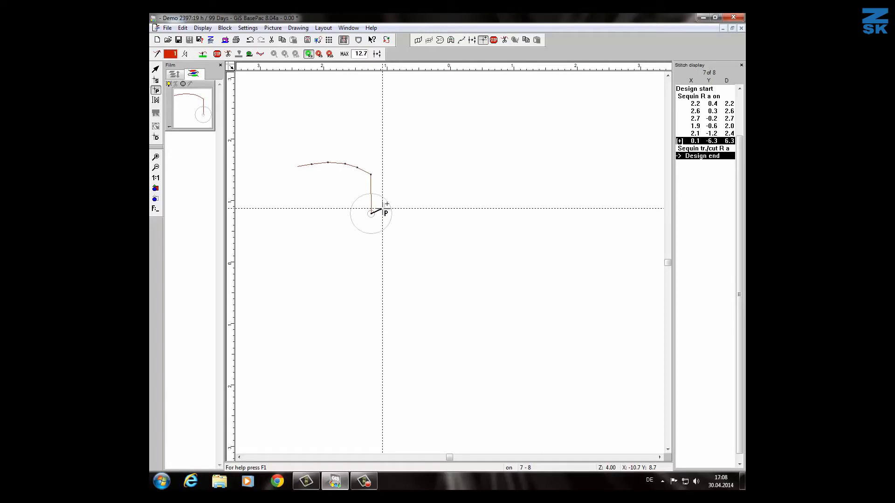
key("b")
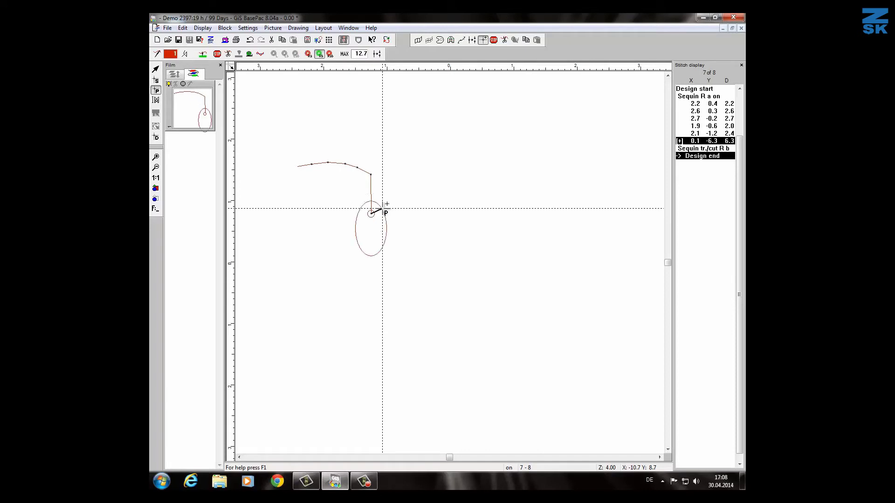
left_click(369, 173)
- Stitch about 9.5 mm horizontally in three stitches, place a band a sequin about 6.5 mm below, and return to the line
left_click(388, 173)
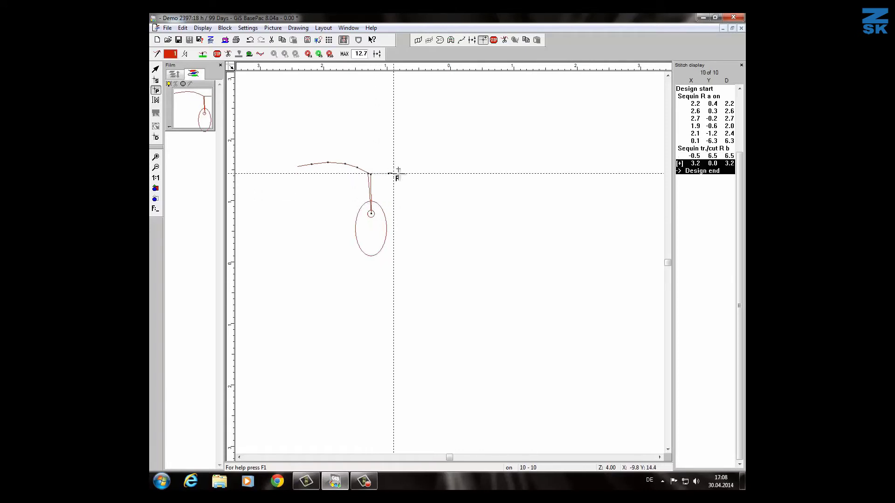
left_click(408, 174)
left_click(428, 173)
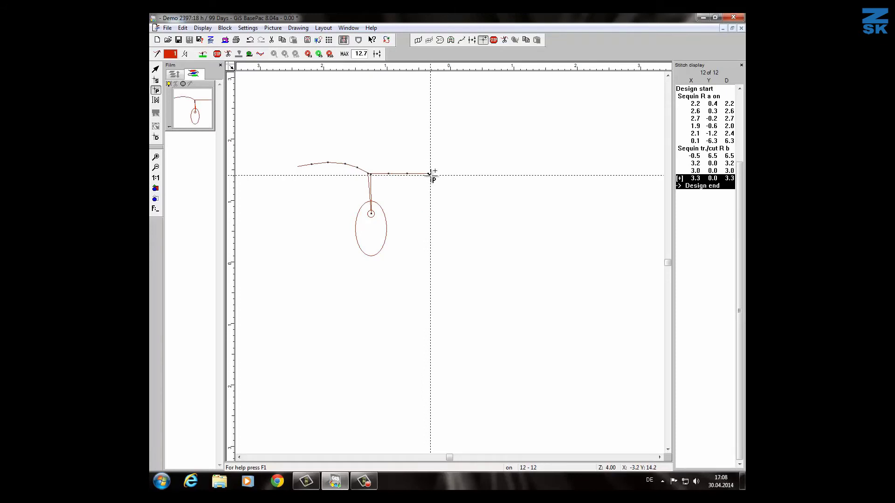
left_click(428, 214)
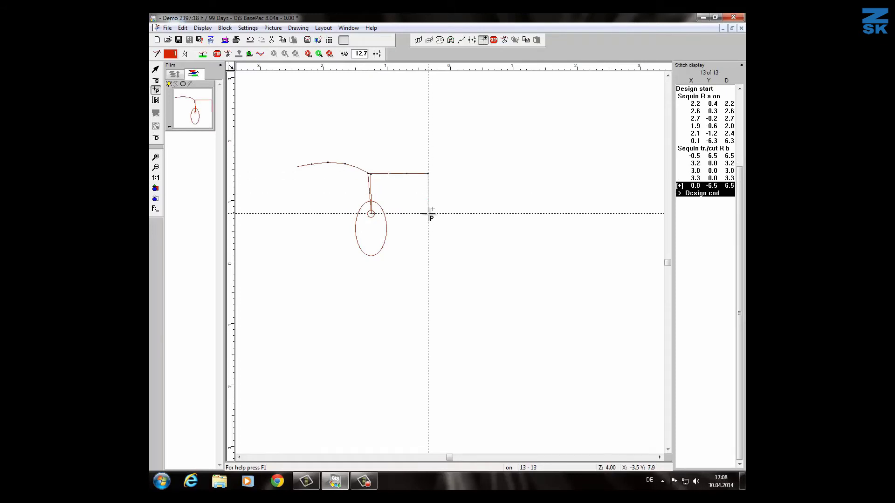
left_click(427, 173)
- Extend the line with three more stitches, place a band b sequin about 5.5 mm below its end, and return to the line
left_click(455, 174)
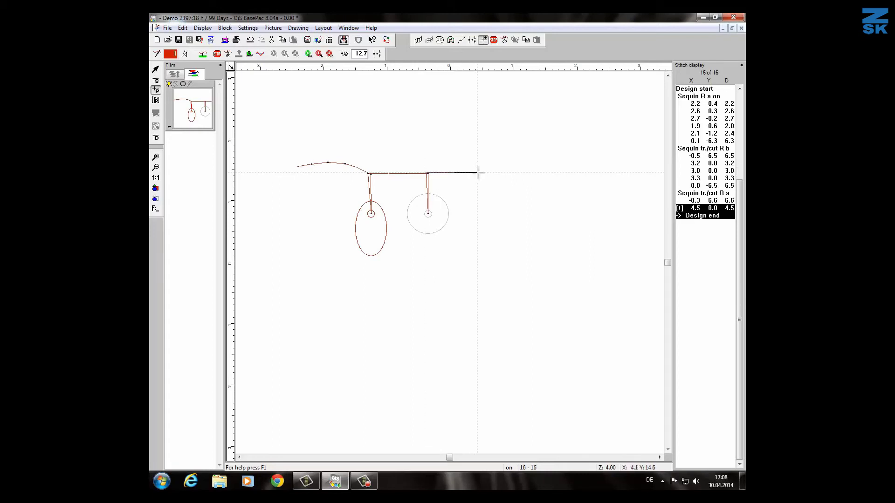
left_click(478, 173)
left_click(492, 173)
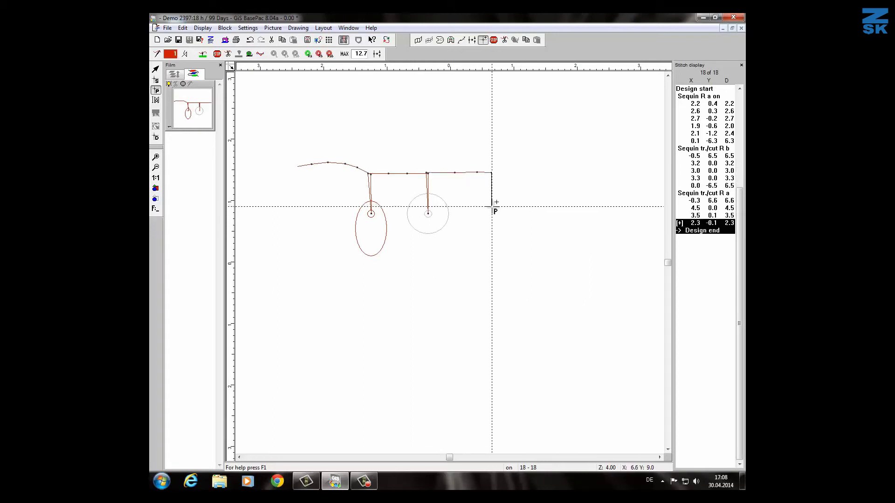
left_click(492, 206)
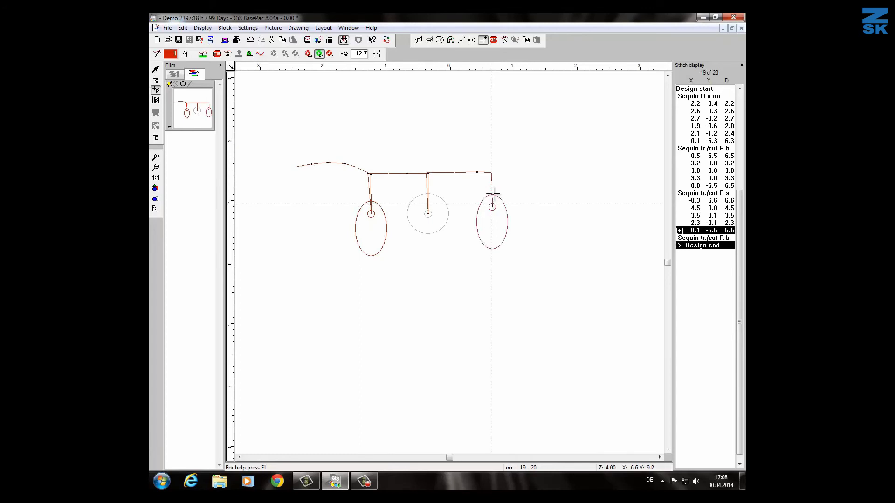
left_click(491, 173)
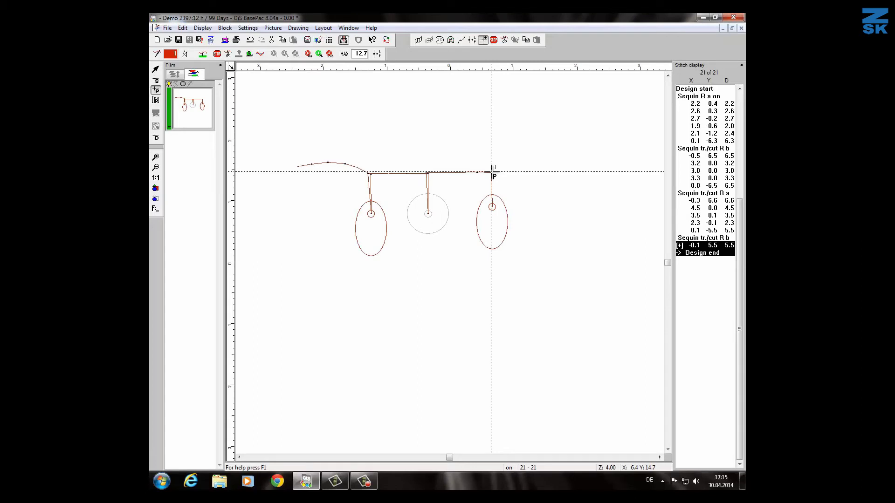
- Continue with ten manual stitches that run past the third sequin and curve downward to form a long arc
left_click(516, 172)
left_click(546, 175)
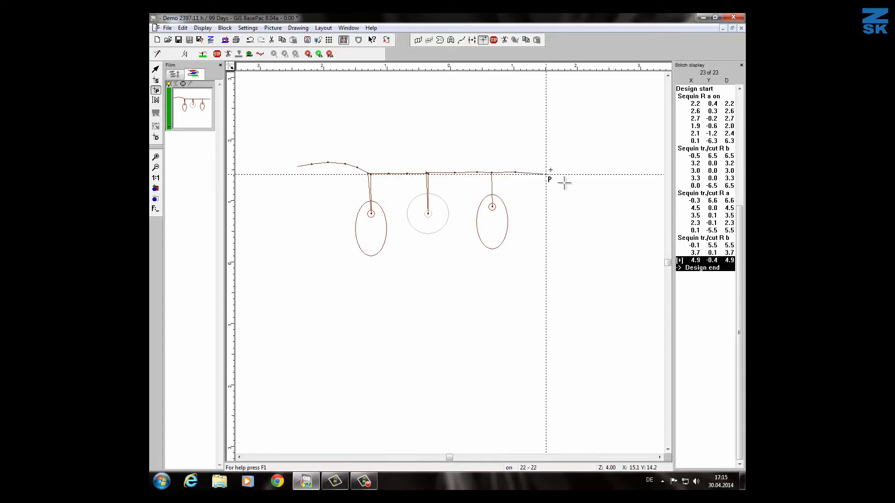
left_click(570, 186)
left_click(581, 213)
left_click(584, 240)
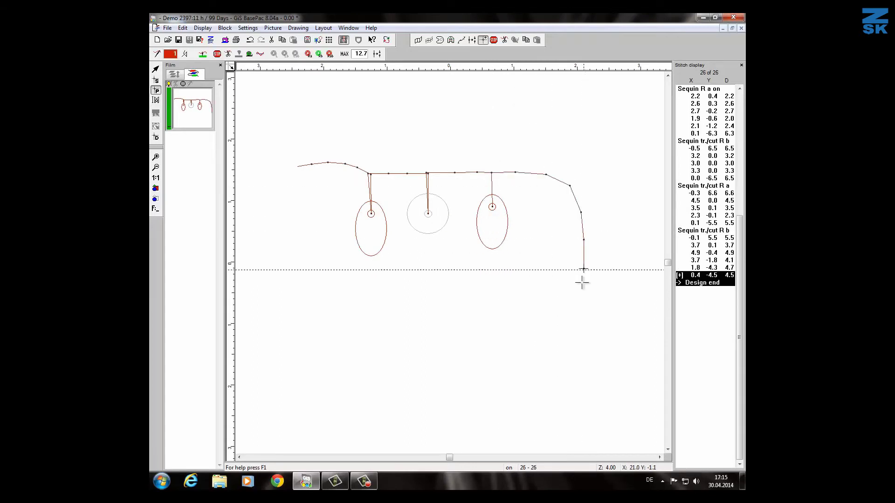
left_click(584, 268)
left_click(577, 309)
left_click(563, 347)
left_click(550, 374)
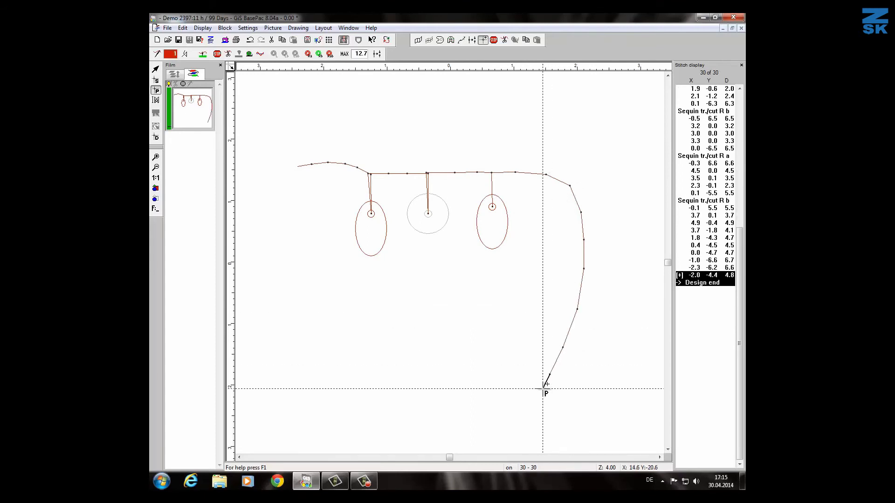
left_click(543, 388)
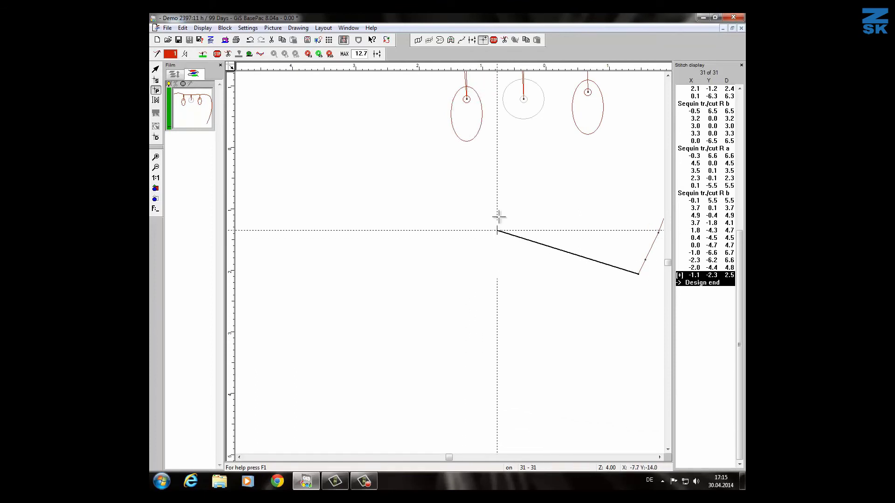
- Create an automatic 2-point-row sequin line along a gentle wave about 57 mm wide, leftward from the long arc's end
left_click(462, 40)
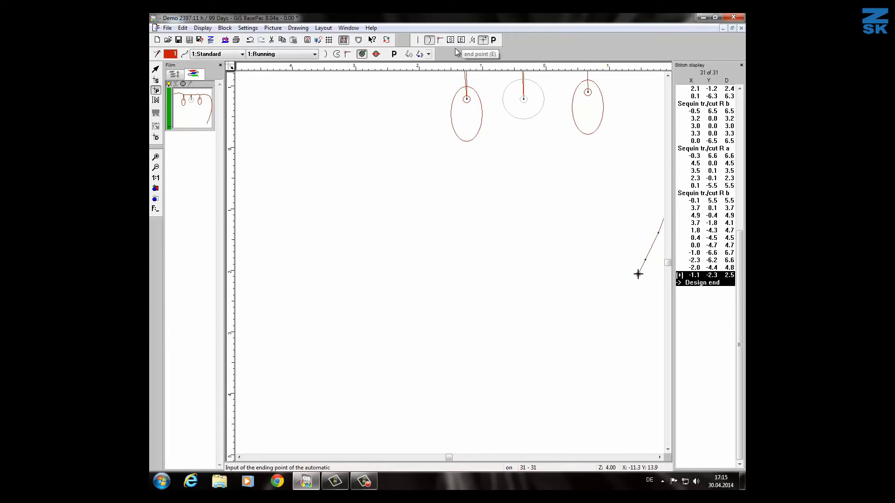
left_click(362, 54)
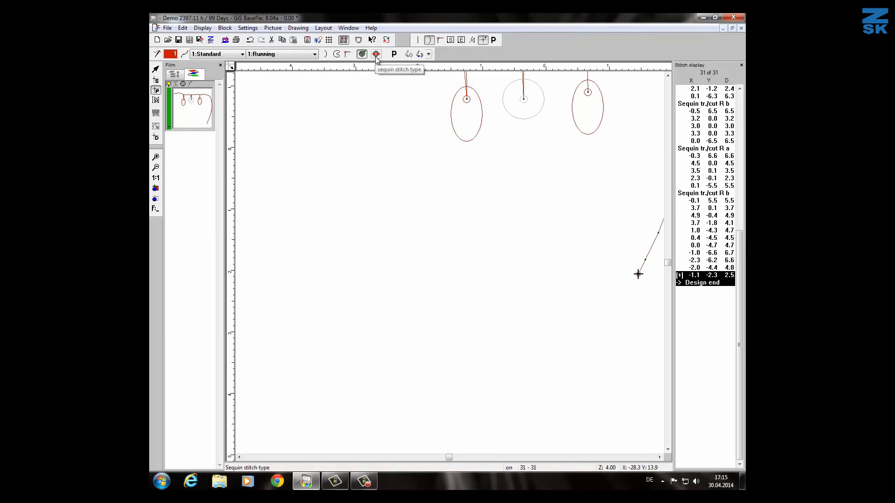
left_click(376, 55)
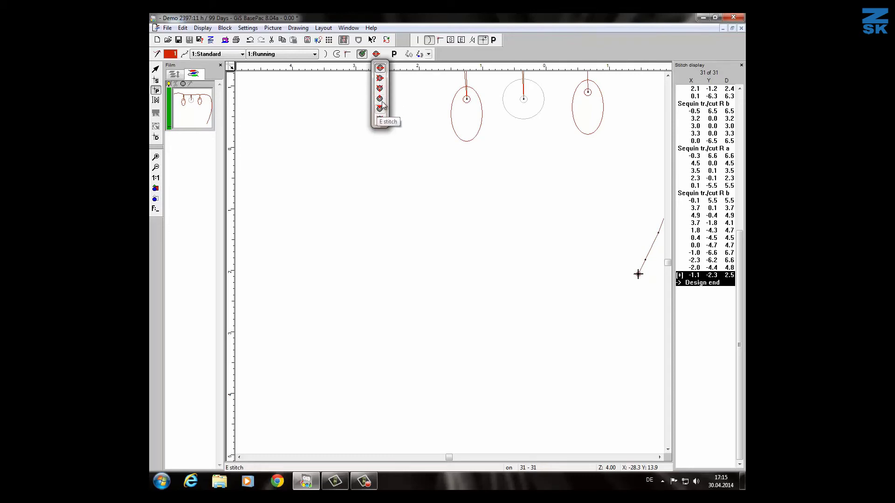
left_click(380, 68)
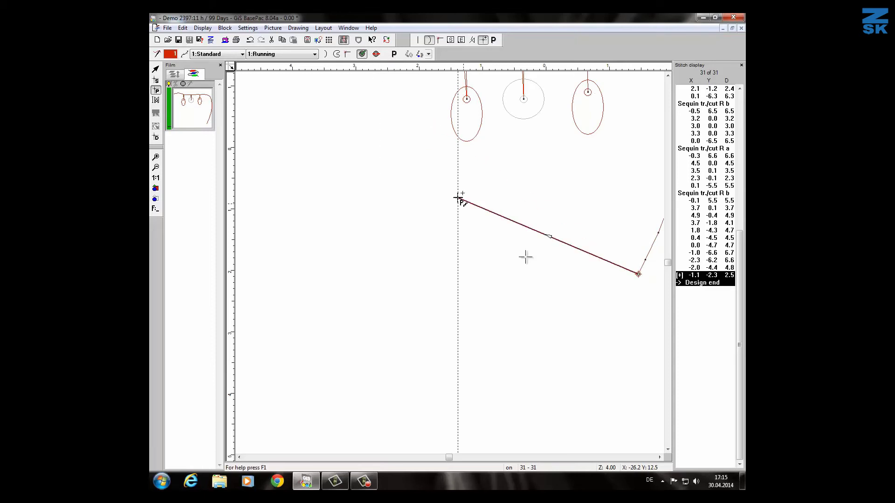
left_click(569, 267)
left_click(471, 245)
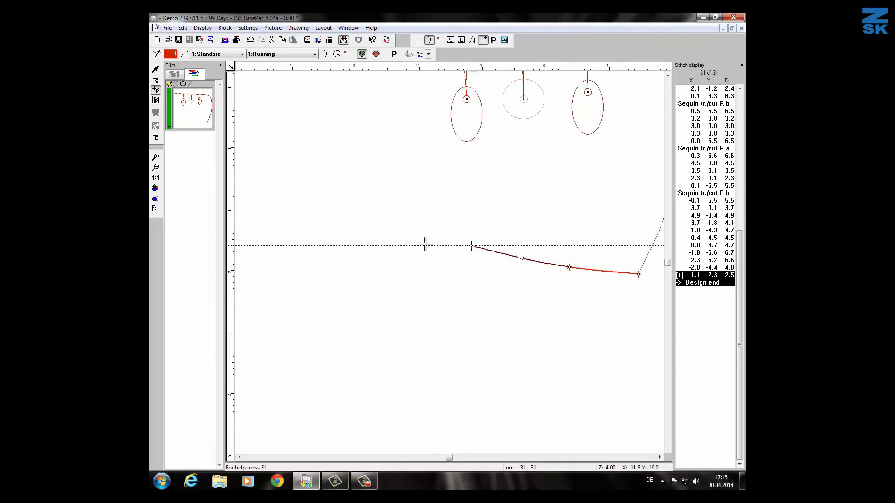
left_click(366, 240)
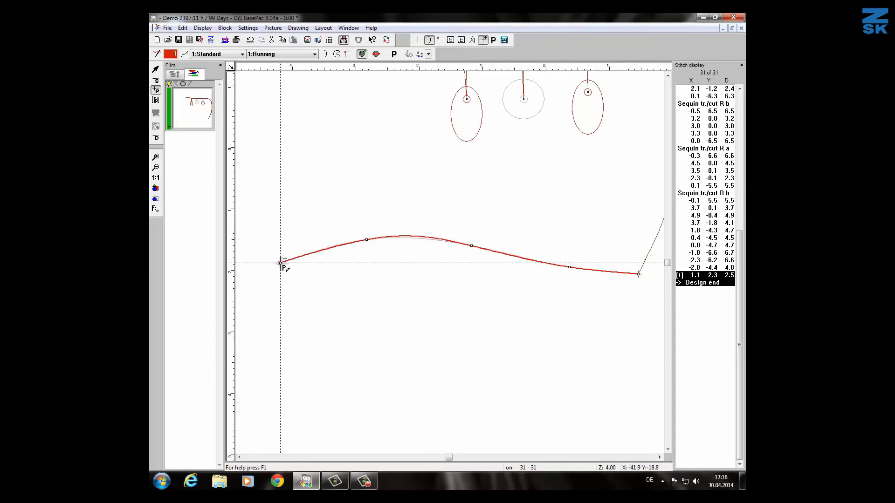
double_click(281, 262)
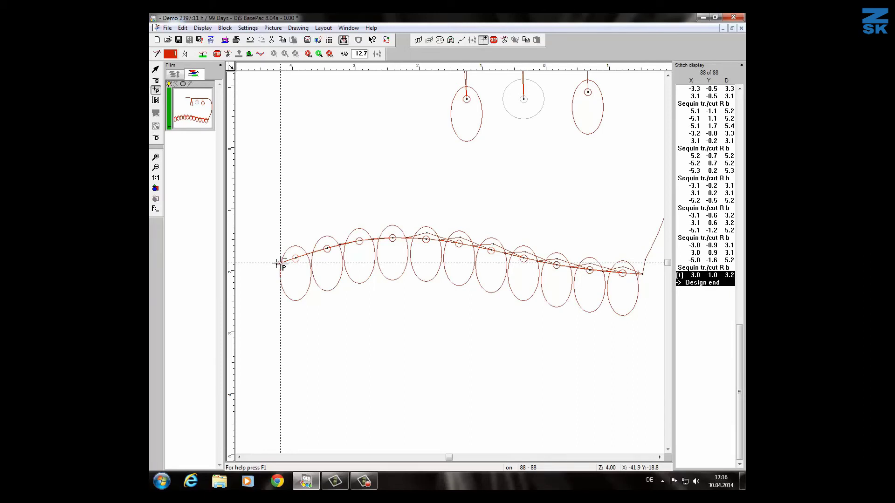
- Change the automatic sequin line's special stitch type to I stitch and preview the design in TrueView
left_click(281, 263)
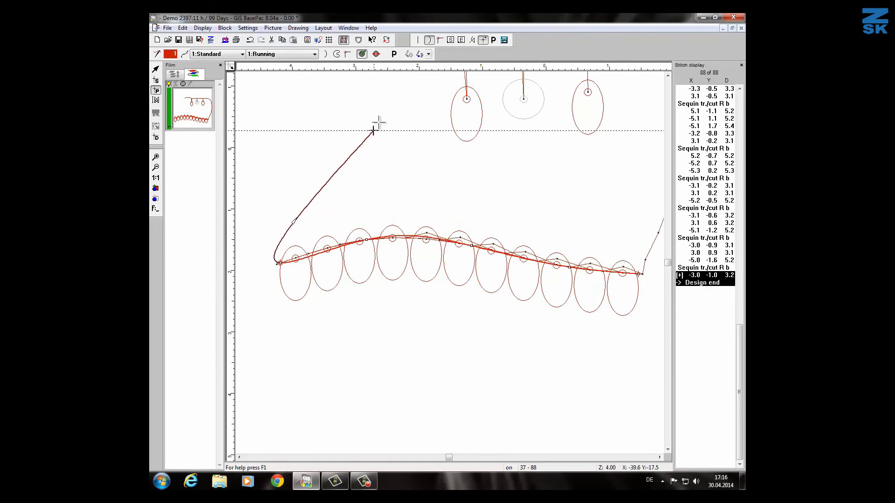
left_click(395, 55)
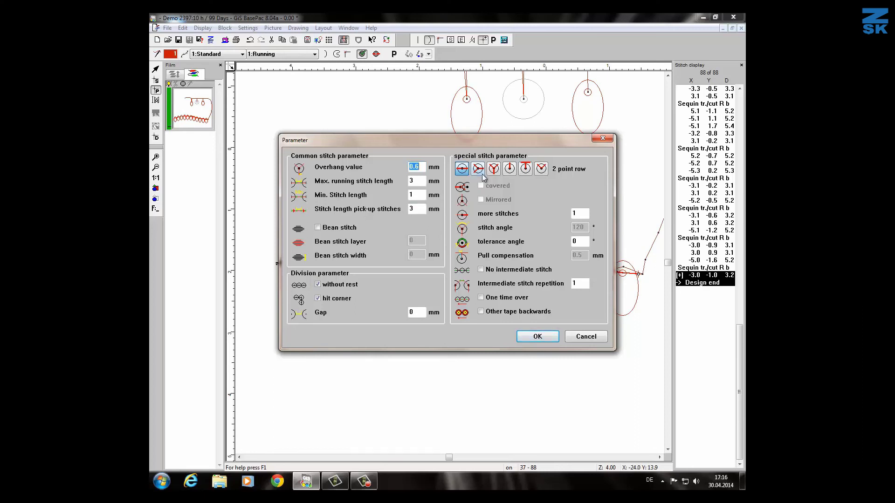
left_click(510, 170)
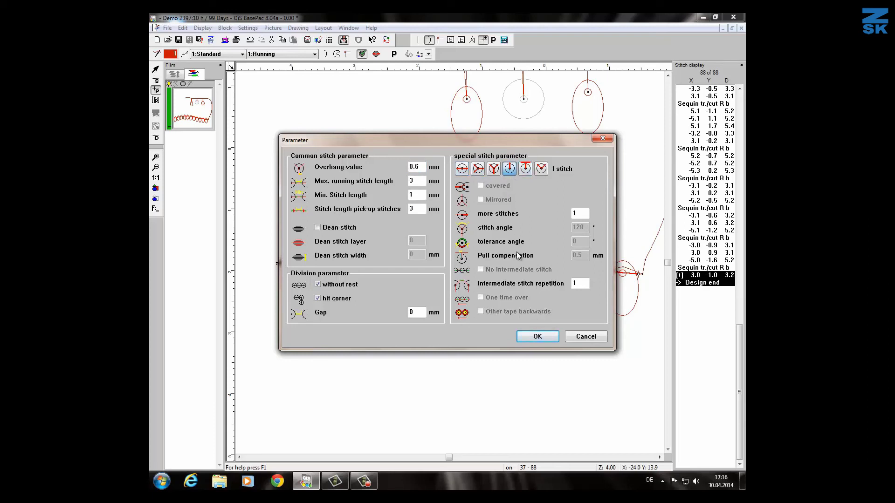
left_click(531, 336)
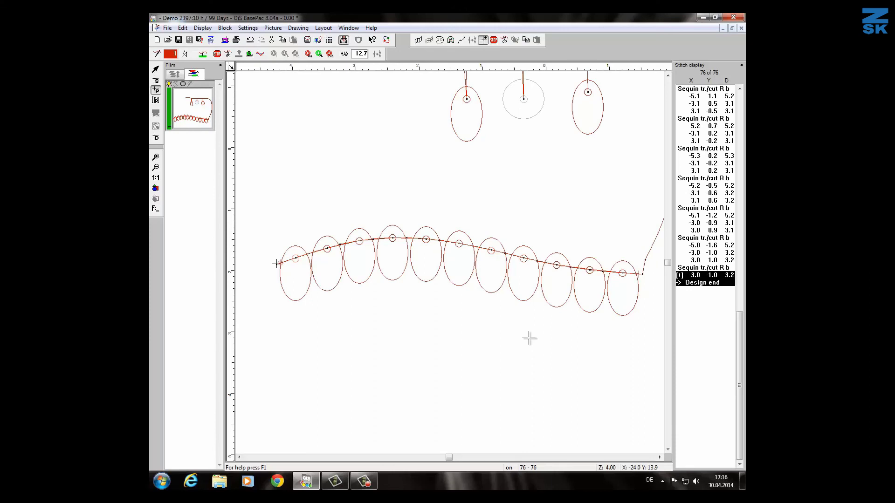
key("ctrl+t")
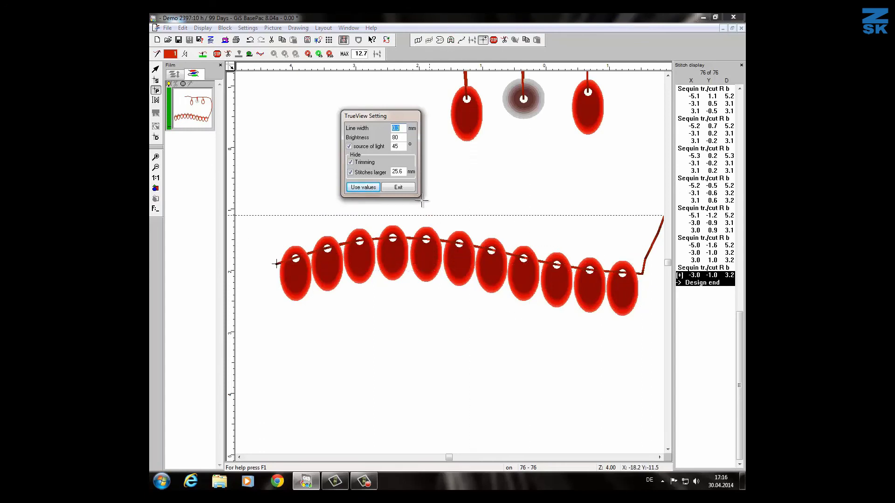
left_click(399, 187)
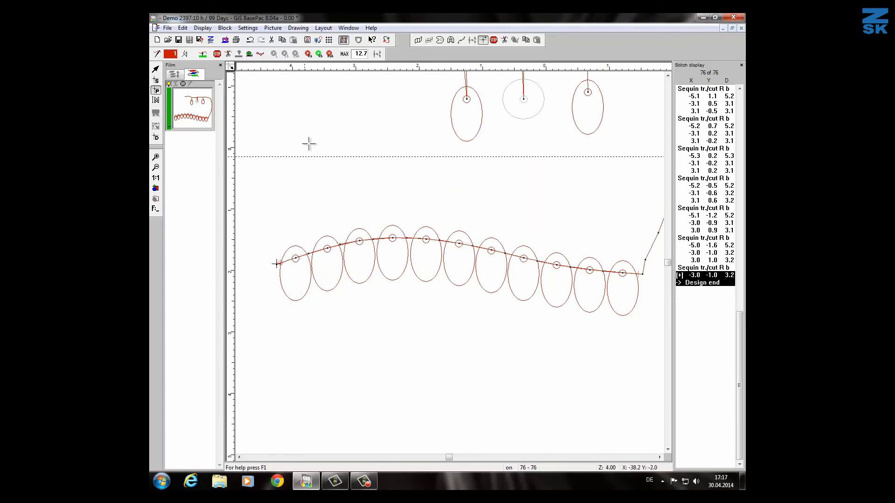
- Insert a Sequin R a off function after the wavy sequin line's last stitch
left_click(320, 54)
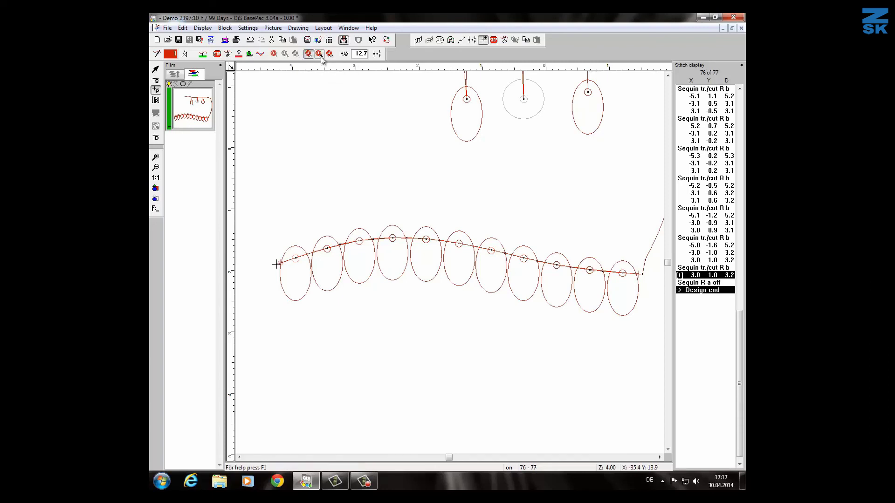